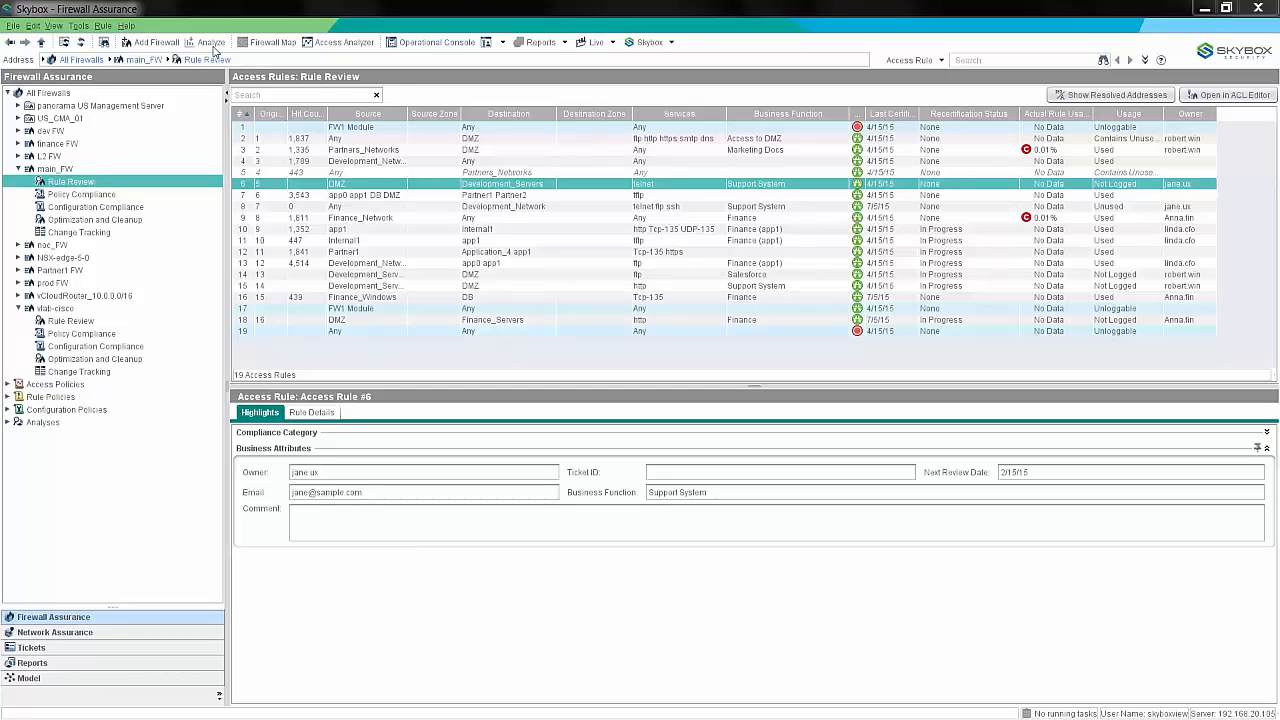
# Open the recertification policies in the administrative policy tools.
pyautogui.click(79, 25)
pyautogui.moveTo(100, 78)
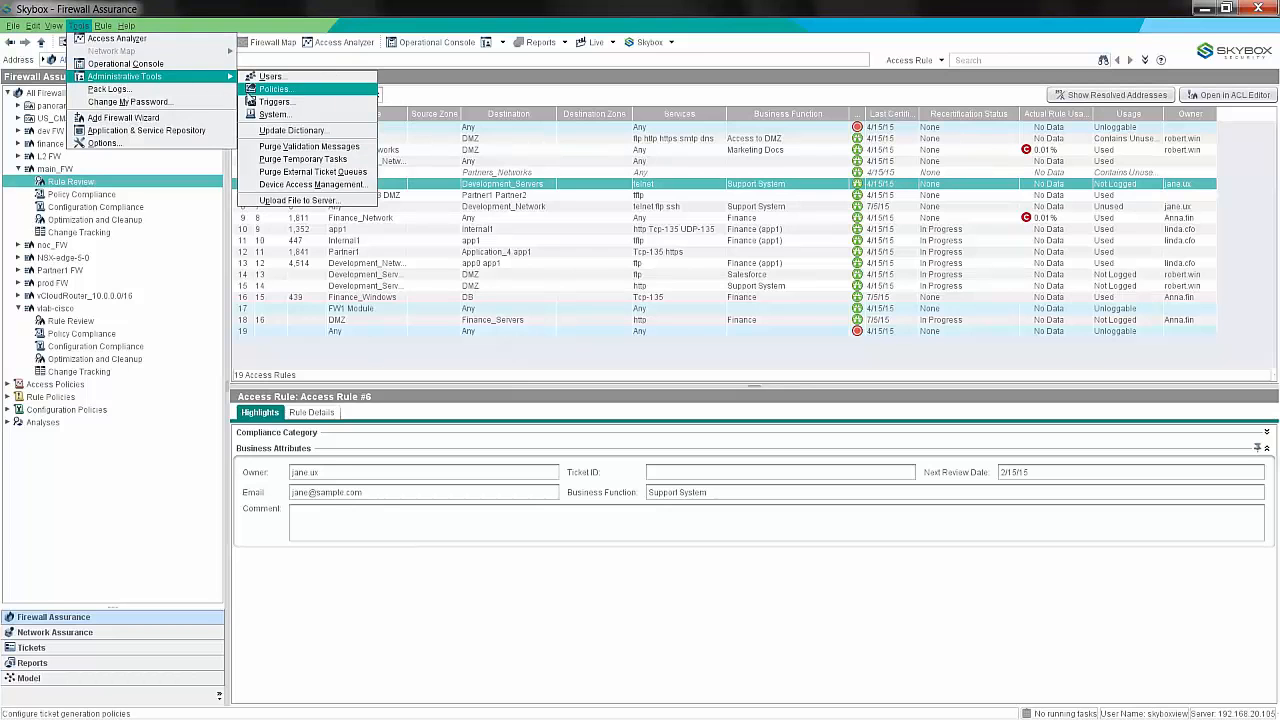
pyautogui.click(275, 89)
pyautogui.click(56, 116)
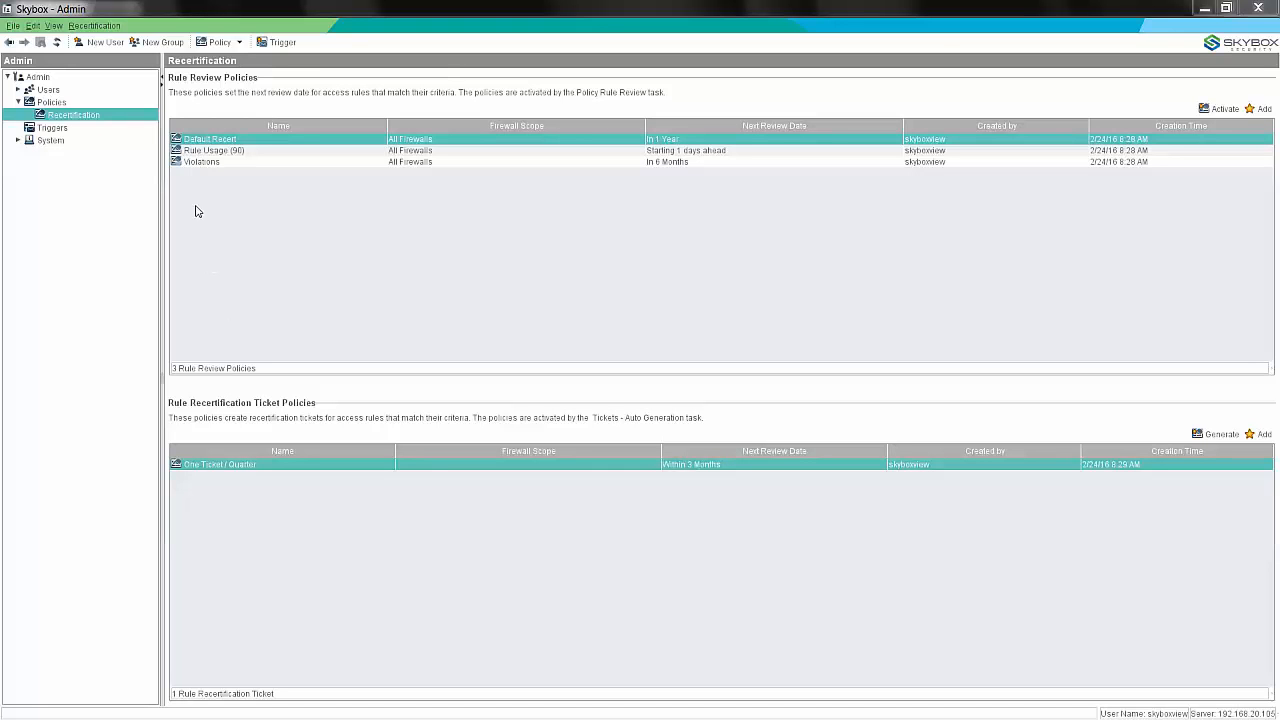
# Review the next review date and scope settings of the Default Recert rule review policy.
pyautogui.rightClick(198, 144)
pyautogui.click(215, 199)
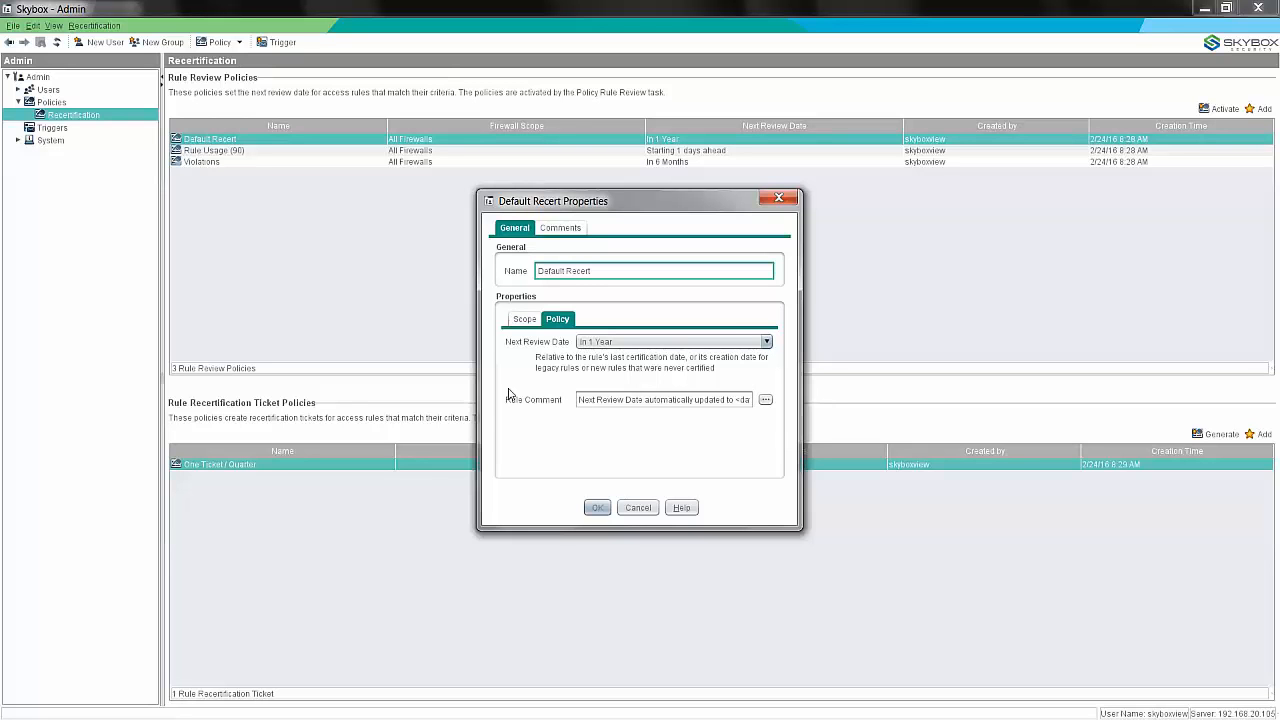
pyautogui.click(529, 322)
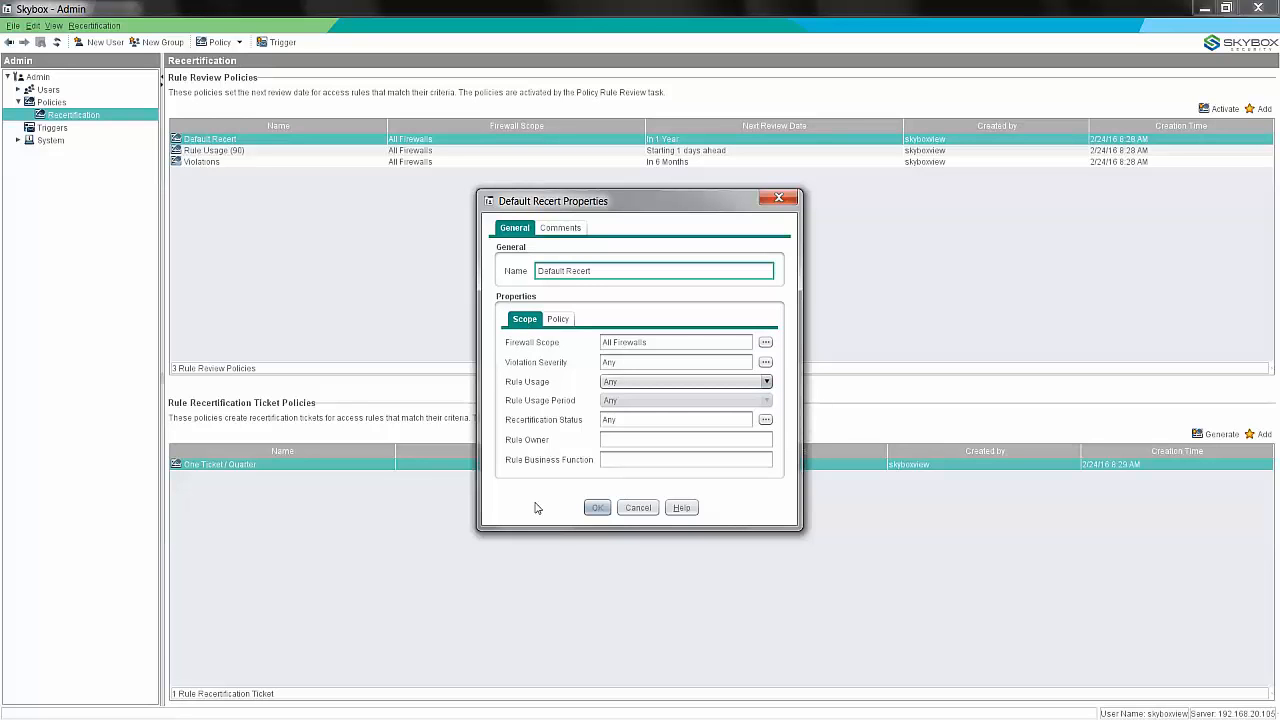
pyautogui.click(597, 508)
# Review the scope and next review date settings of the Violations rule review policy.
pyautogui.click(195, 163)
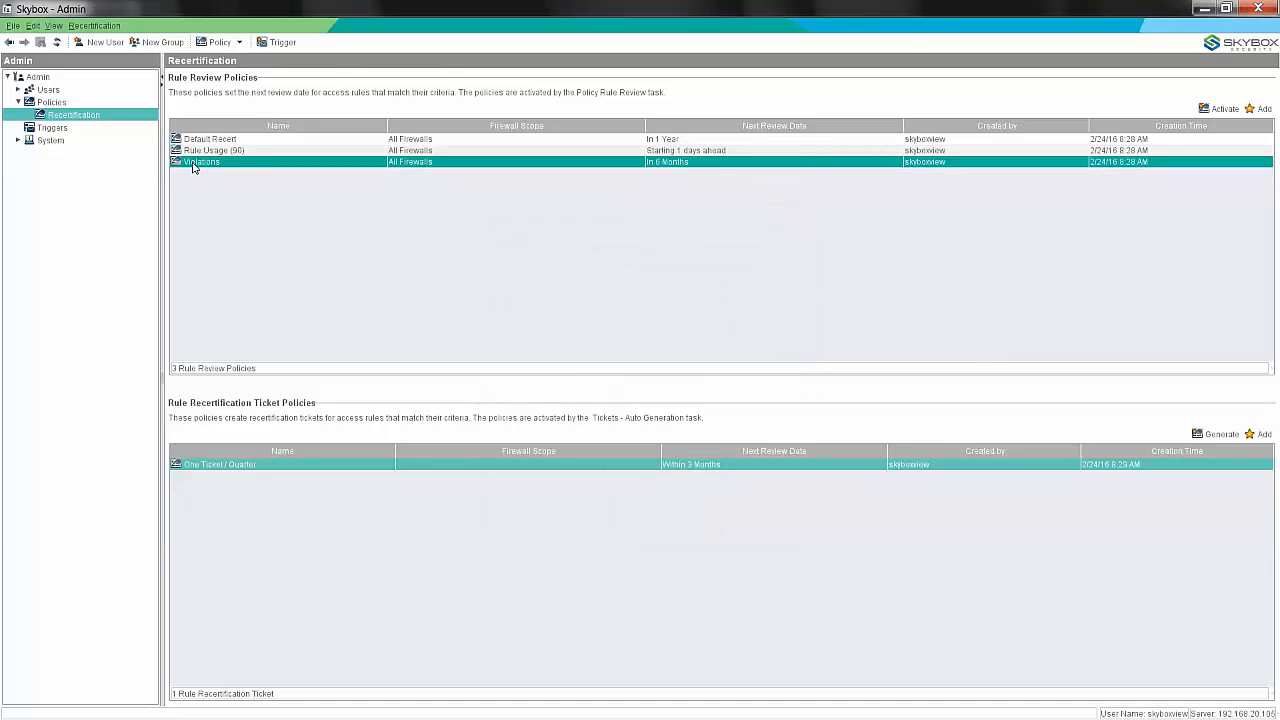
pyautogui.doubleClick(195, 165)
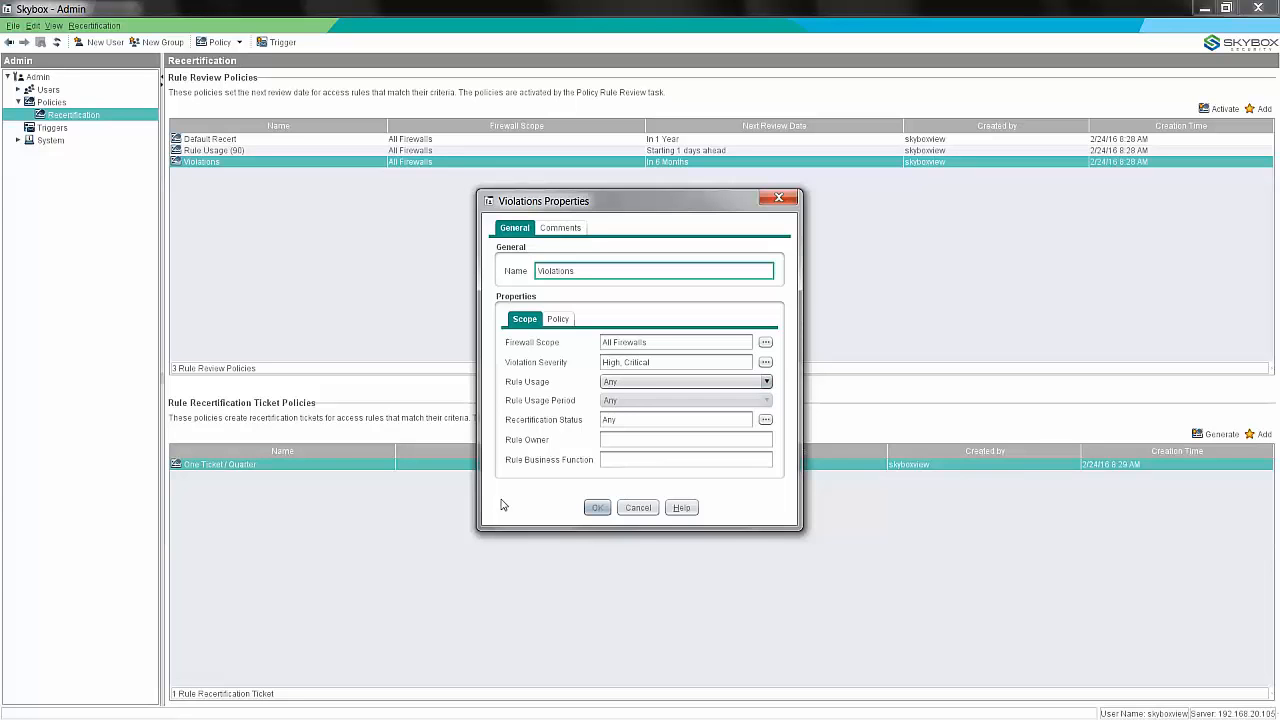
pyautogui.click(555, 320)
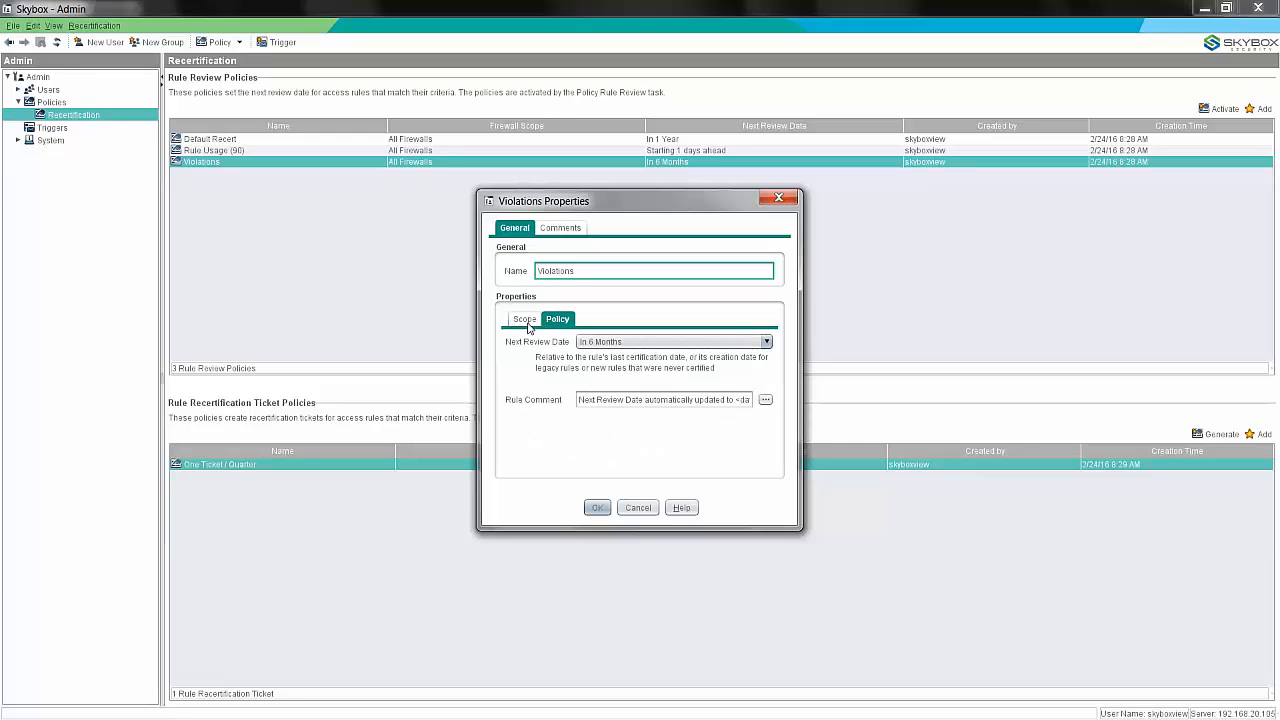
pyautogui.click(525, 320)
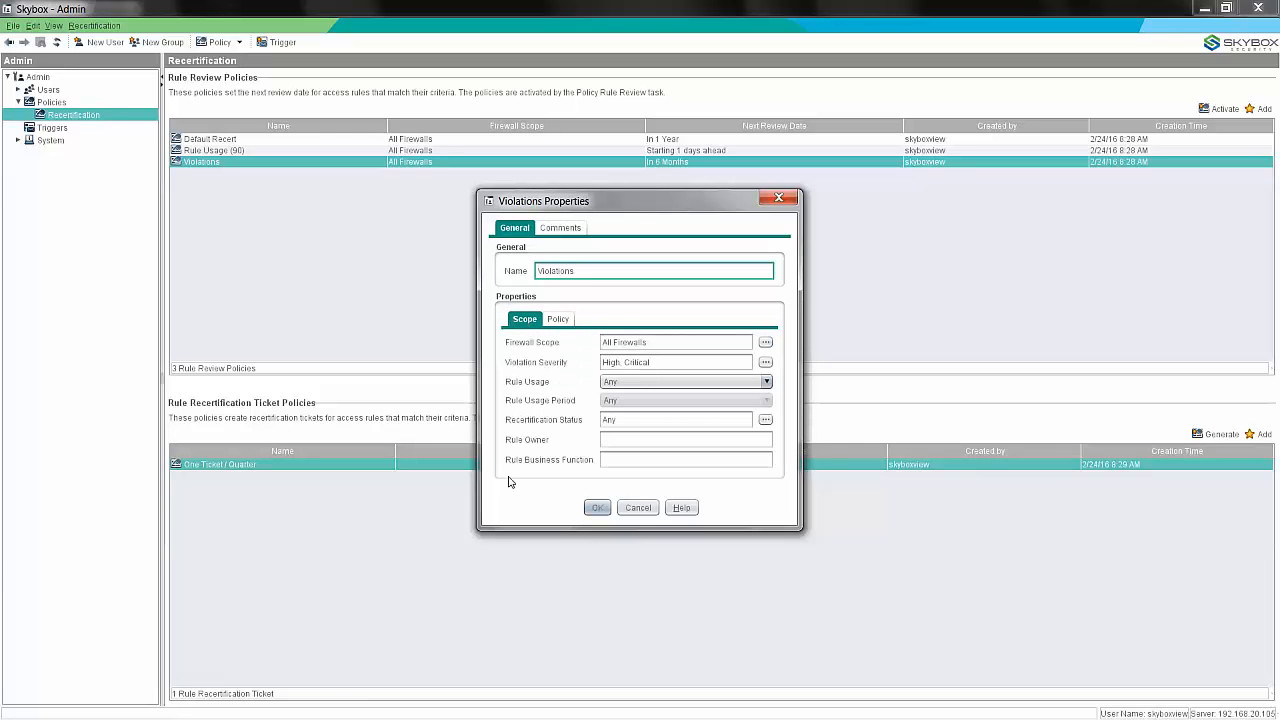
pyautogui.click(596, 508)
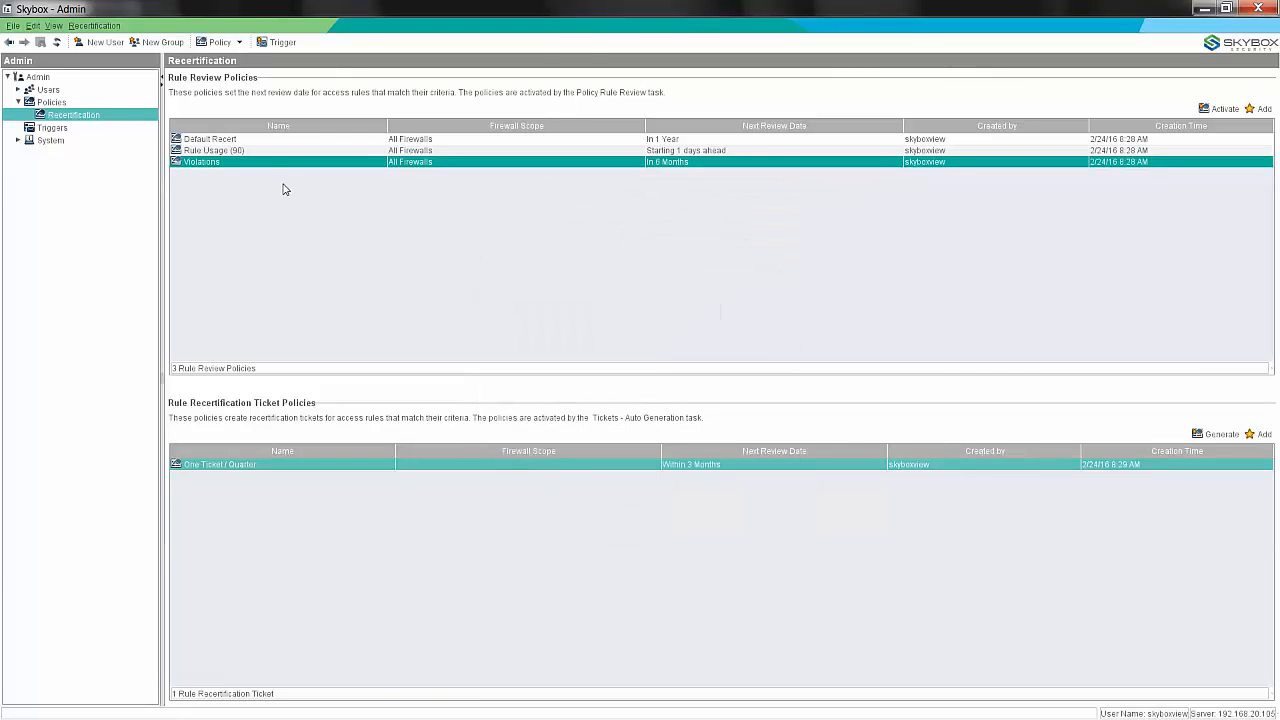
# Review the scope and next review date settings of the Rule Usage (90) rule review policy.
pyautogui.click(258, 152)
pyautogui.doubleClick(258, 157)
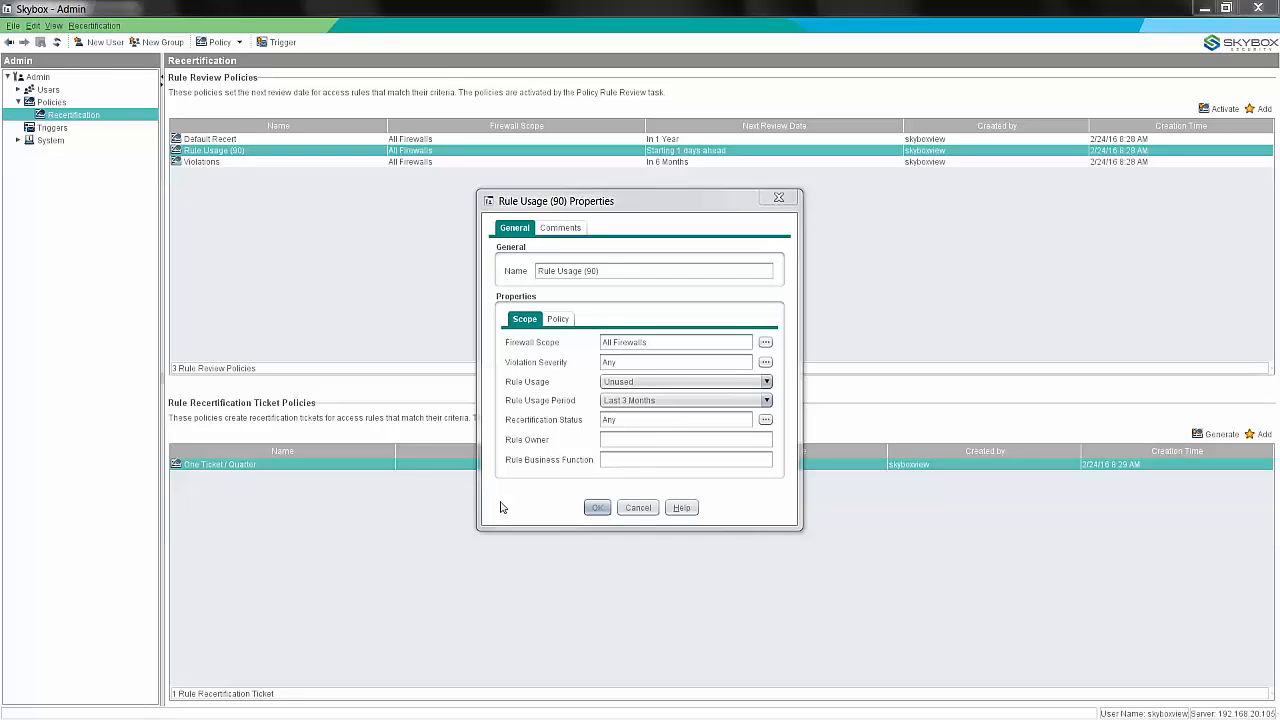
pyautogui.click(558, 320)
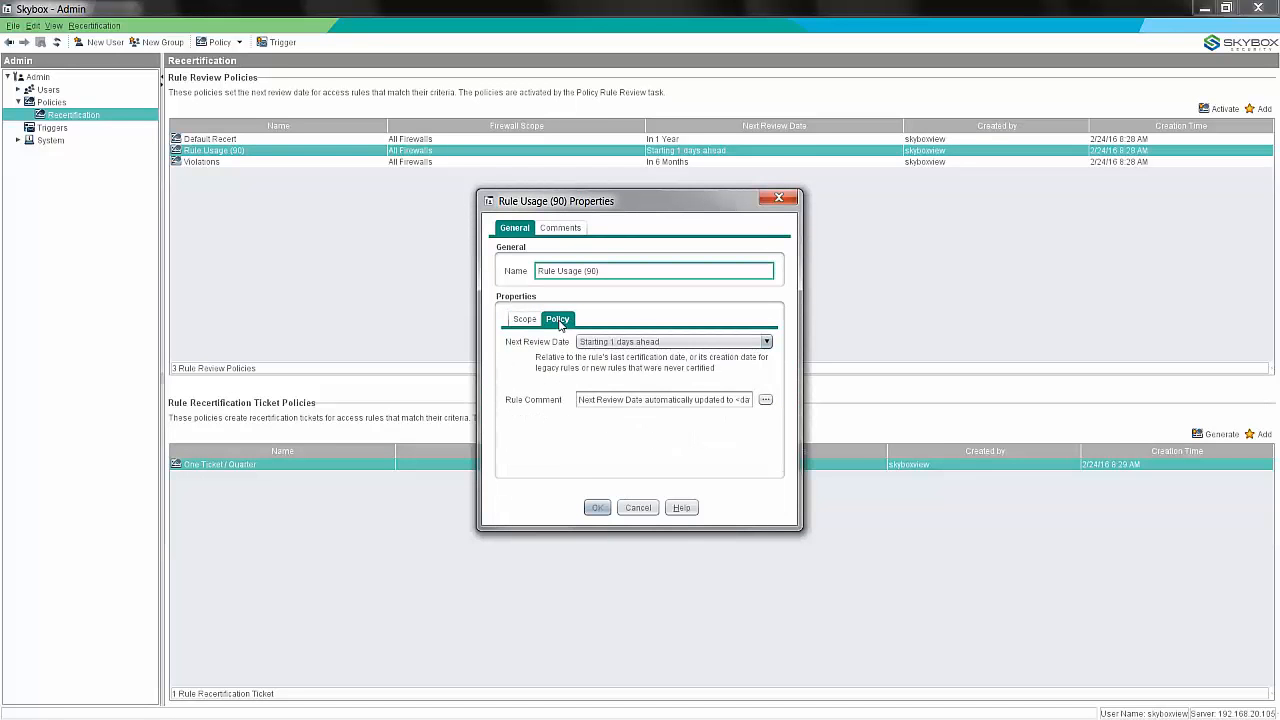
pyautogui.click(526, 320)
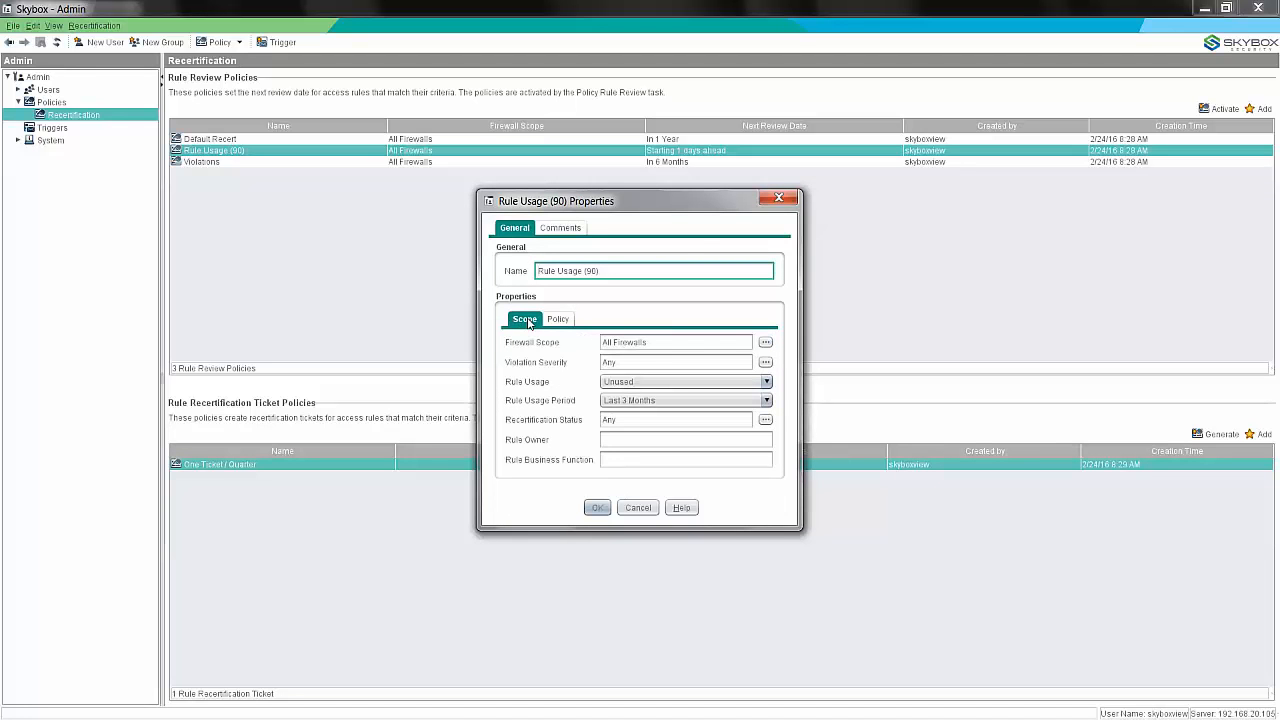
pyautogui.click(597, 508)
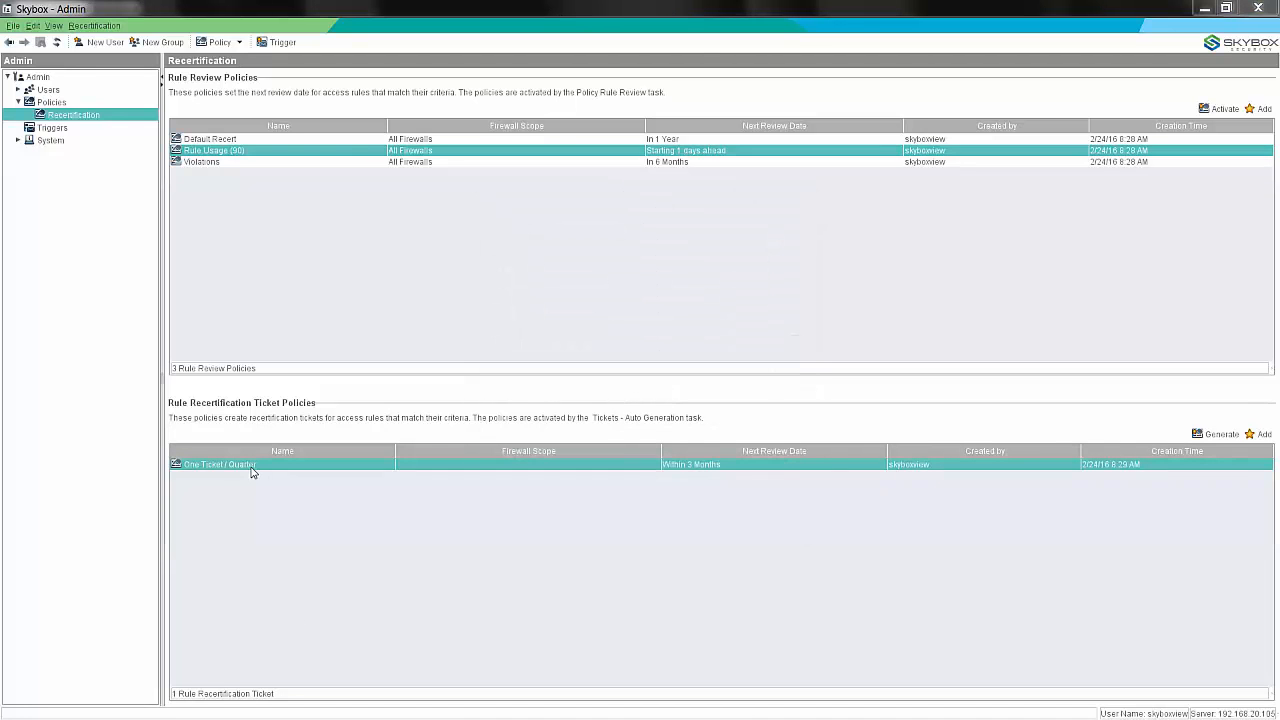
# Review the scope and ticket settings of the One Ticket / Quarter recertification ticket policy, and close the Admin window.
pyautogui.doubleClick(251, 469)
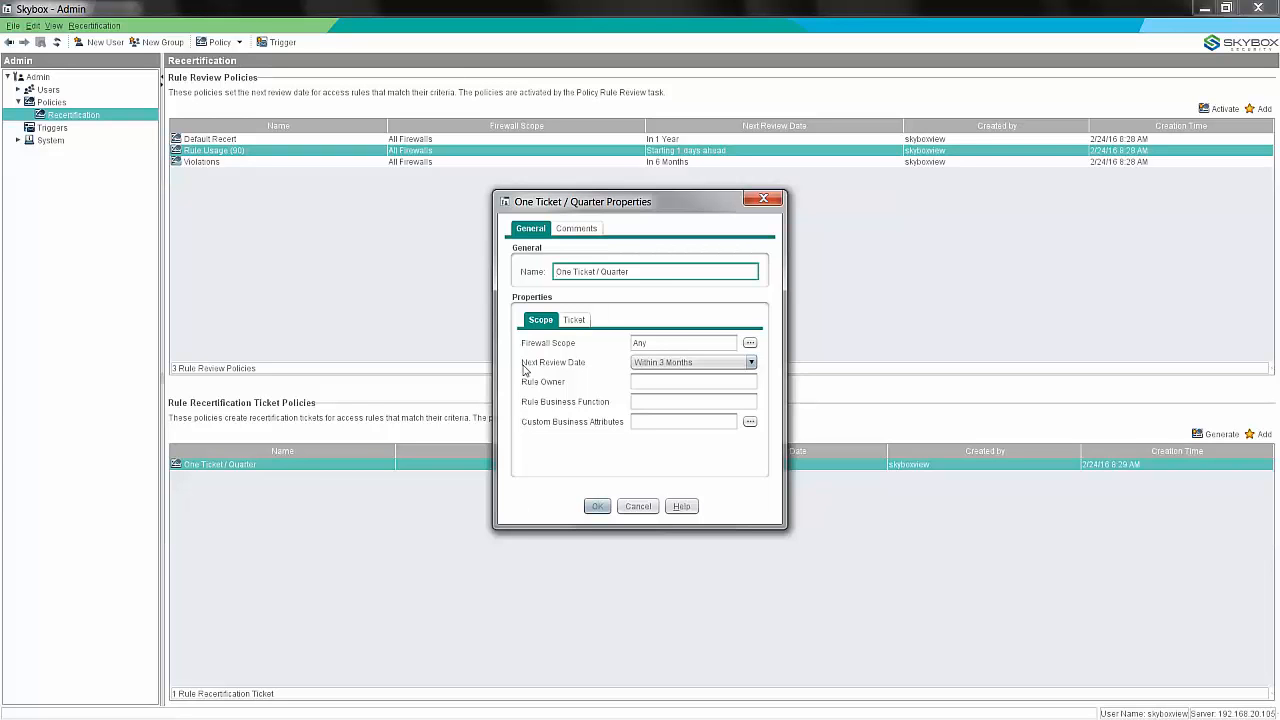
pyautogui.click(569, 320)
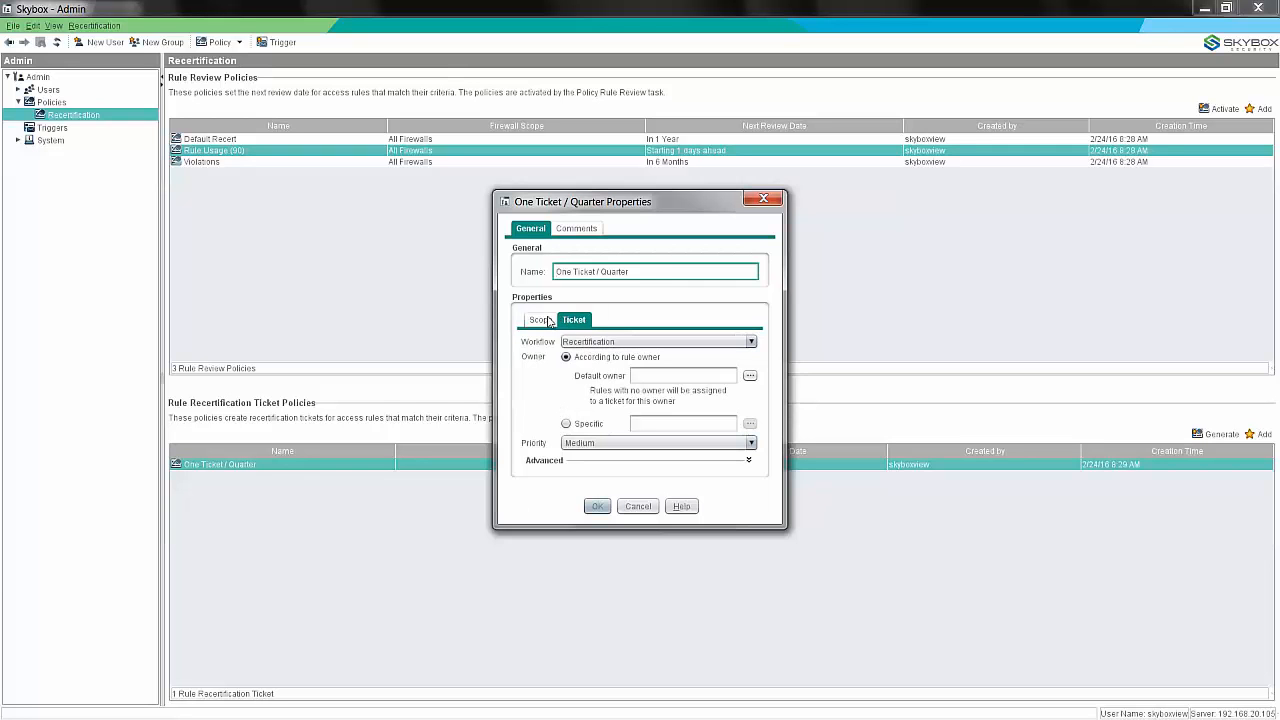
pyautogui.click(543, 321)
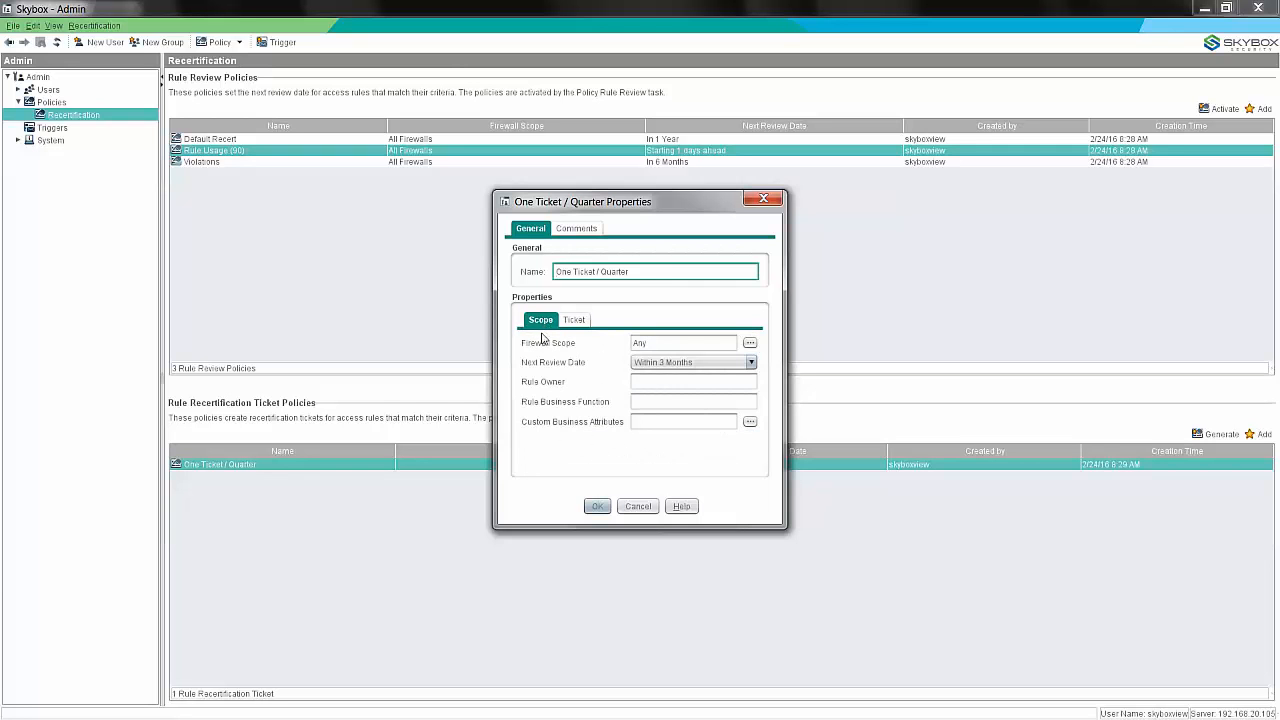
pyautogui.click(637, 506)
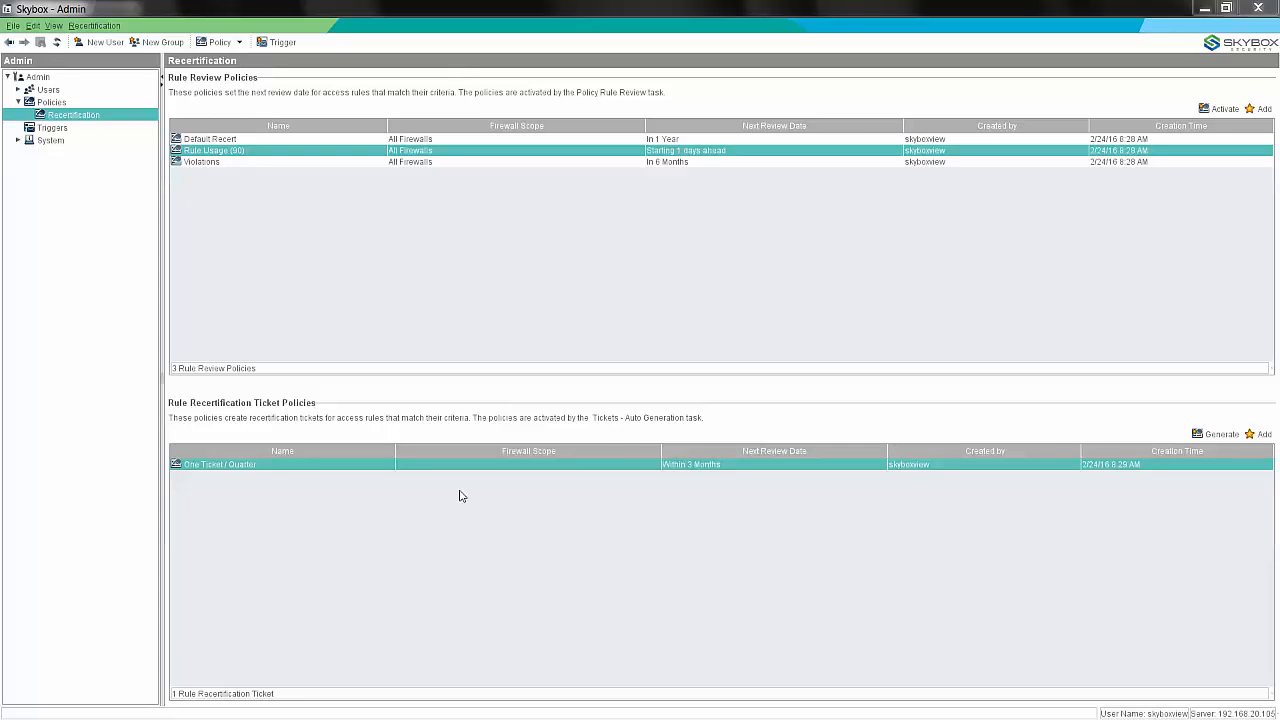
pyautogui.click(1264, 10)
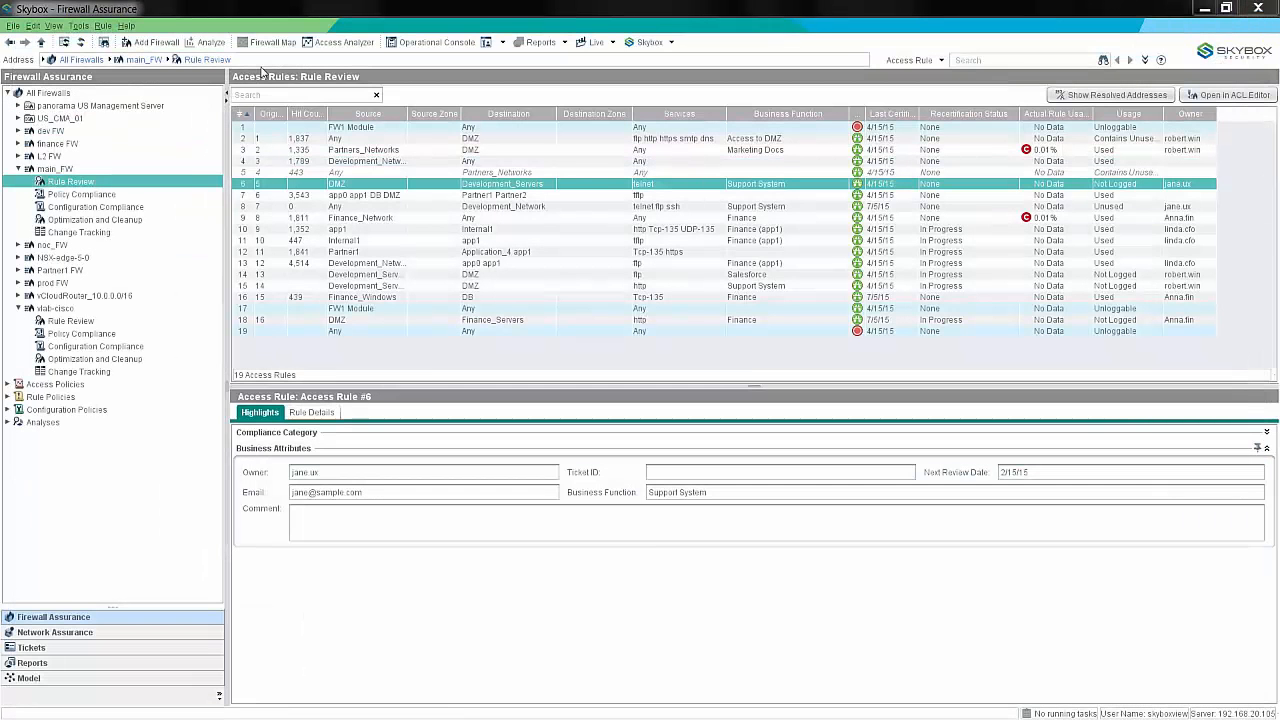
# View the new recertification ticket form for main_FW access rules 6, 10 and 11 together, and dismiss it without creating a ticket.
pyautogui.rightClick(367, 187)
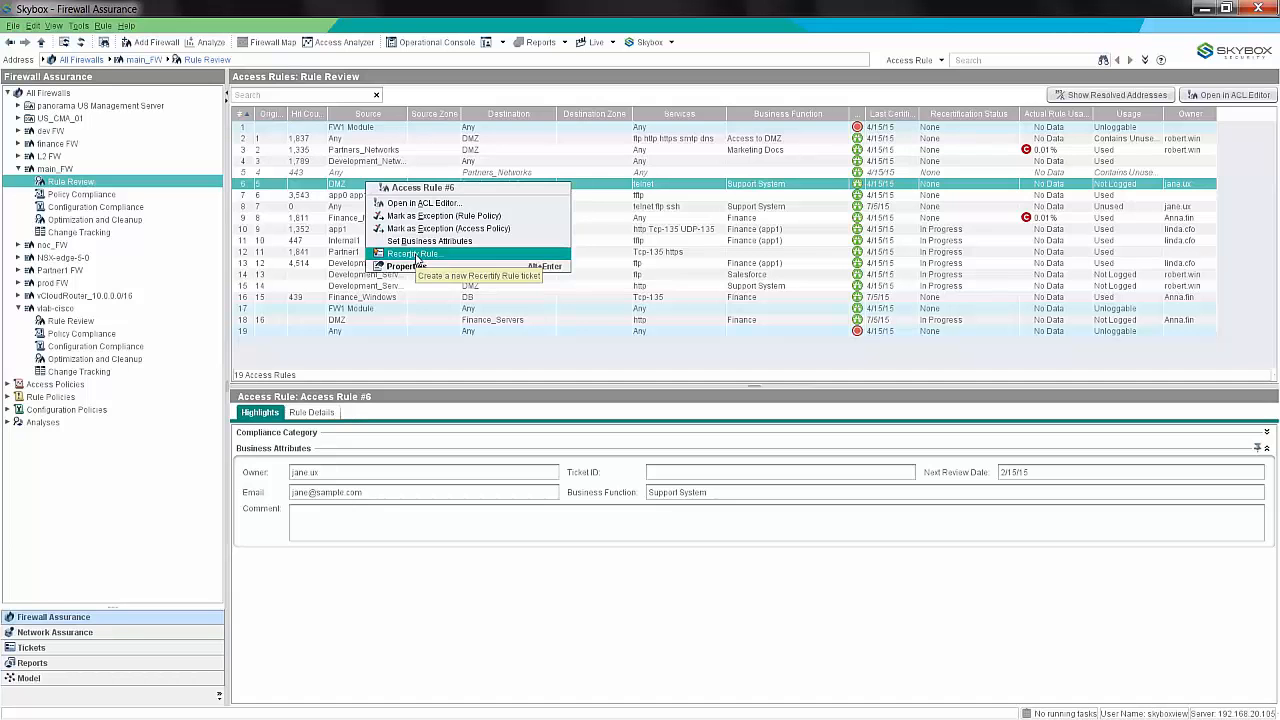
pyautogui.click(331, 184)
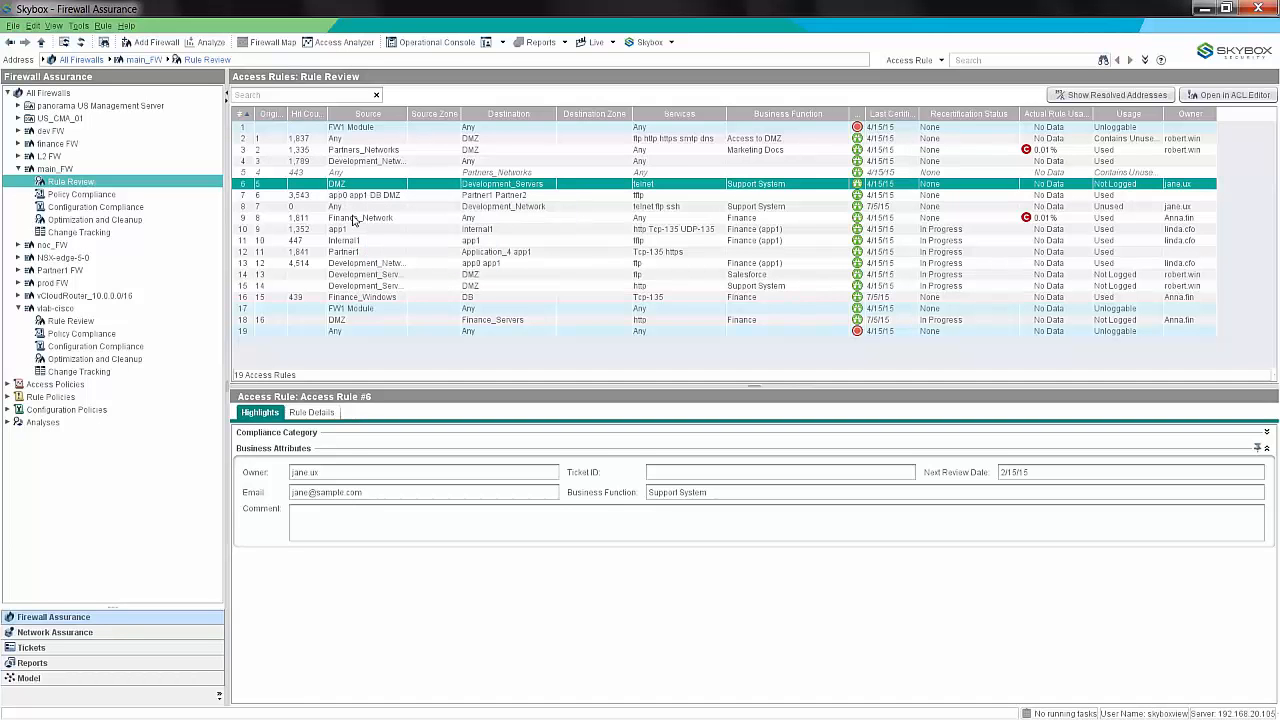
pyautogui.keyDown('ctrl'); pyautogui.click(360, 230); pyautogui.keyUp('ctrl')
pyautogui.keyDown('ctrl'); pyautogui.click(360, 243); pyautogui.keyUp('ctrl')
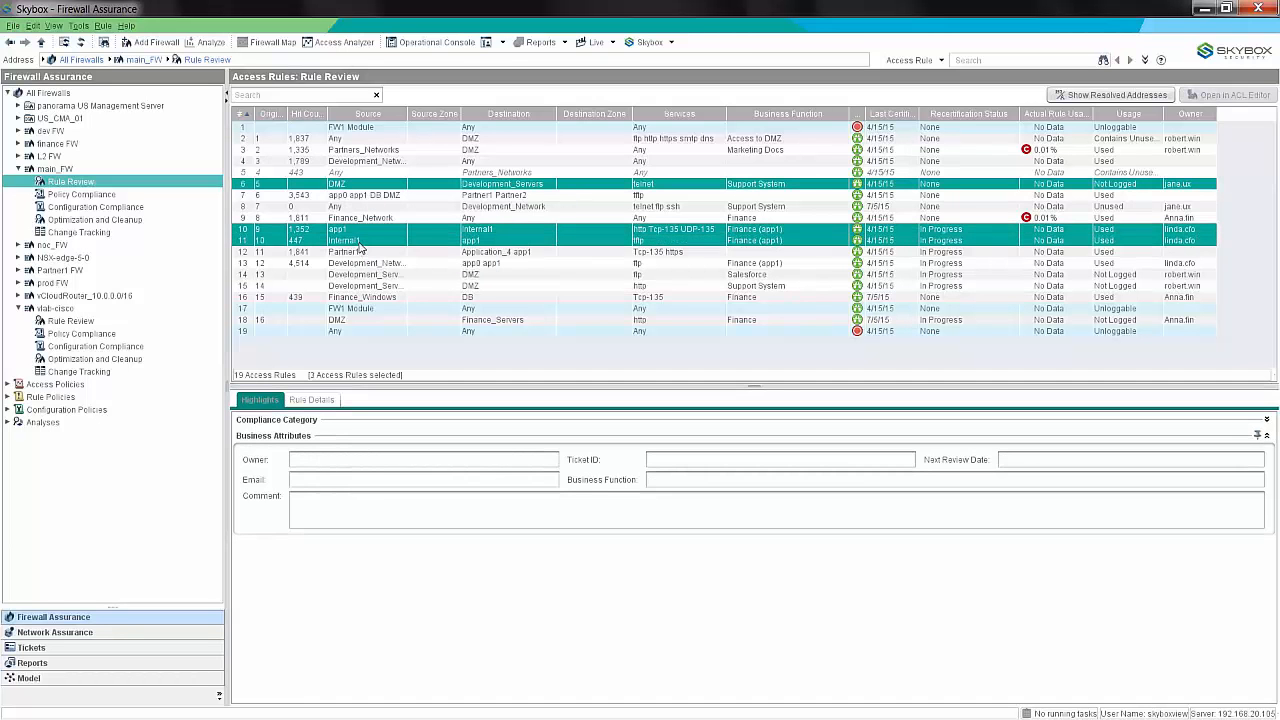
pyautogui.rightClick(360, 248)
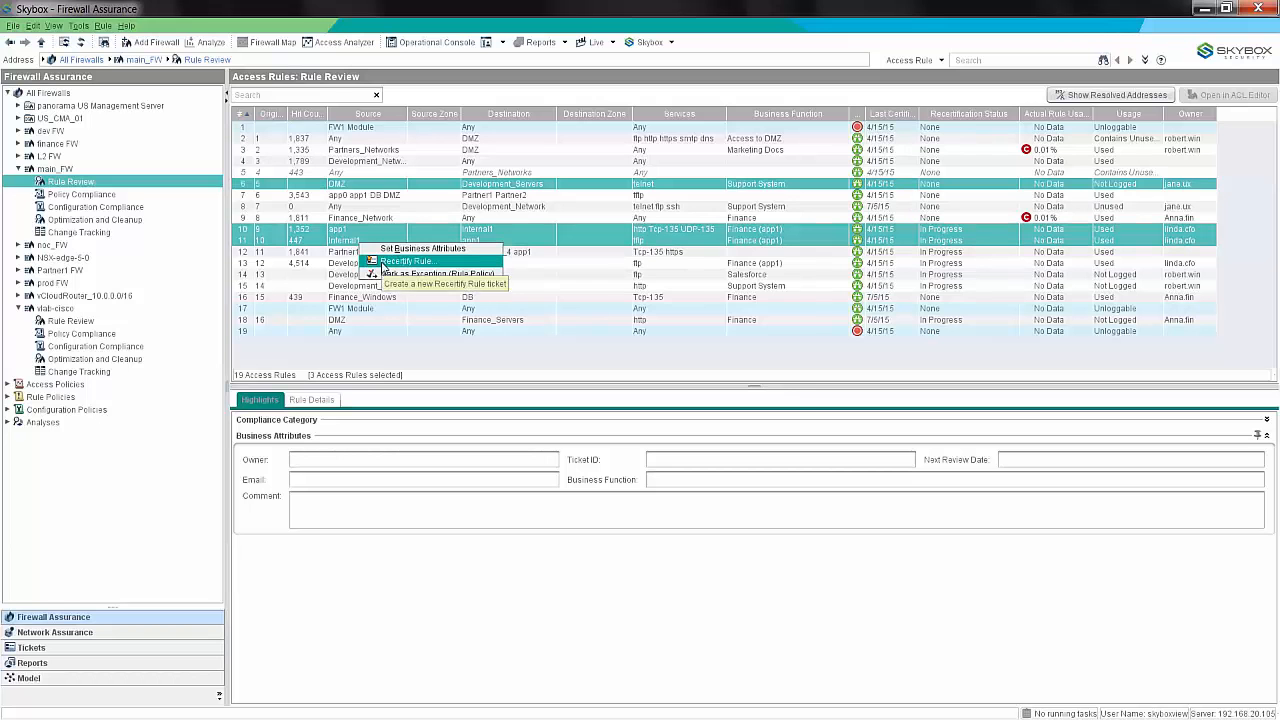
pyautogui.click(383, 263)
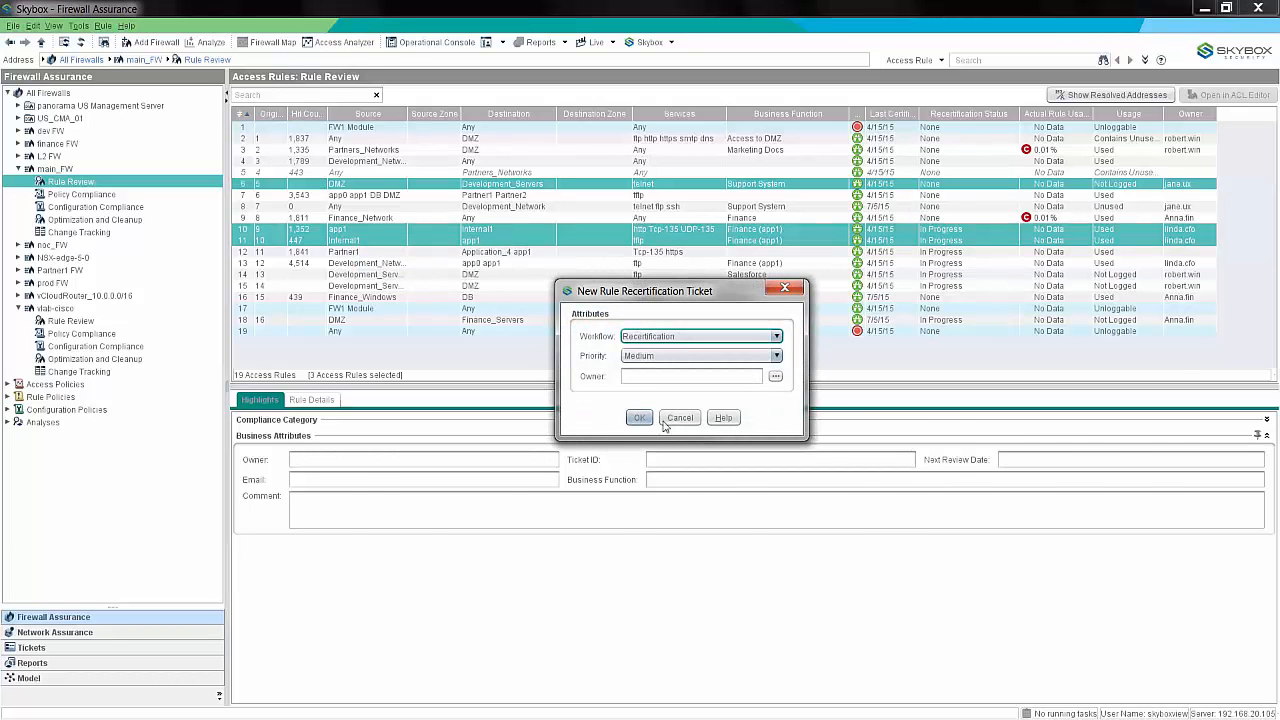
pyautogui.click(664, 422)
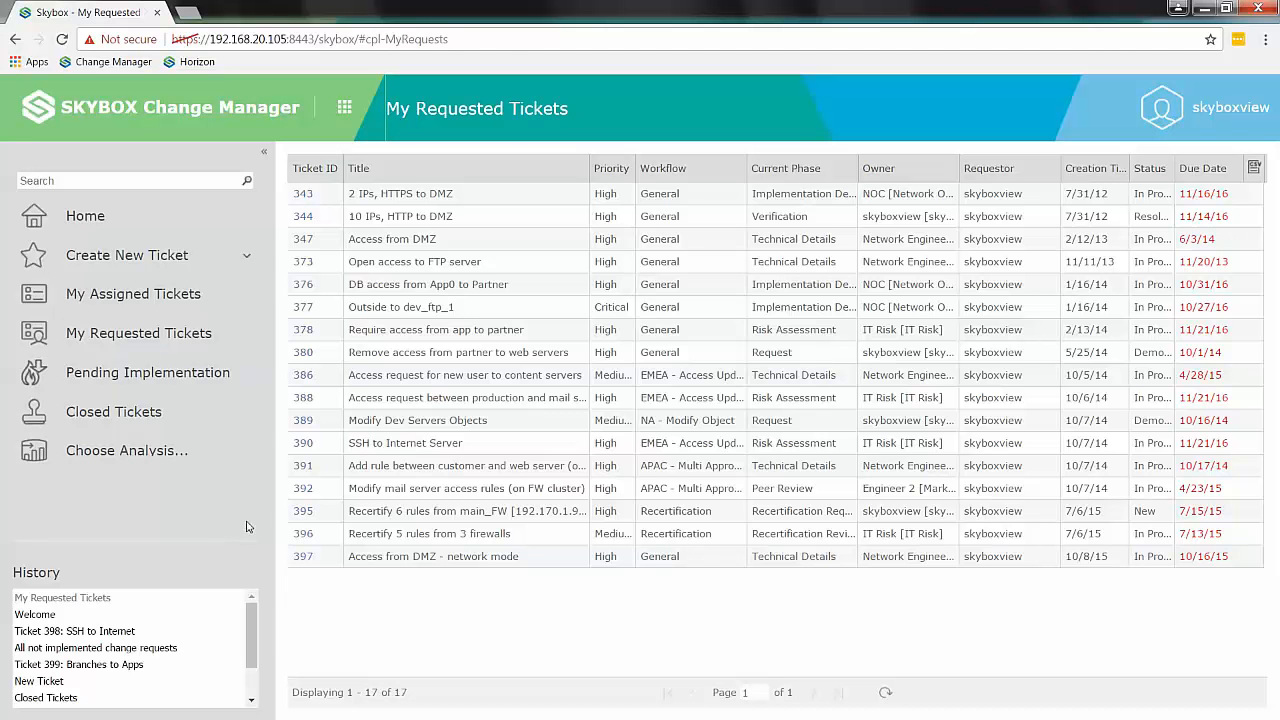
# Switch to Skybox Change Manager and open the requested ticket for recertifying 5 rules from 3 firewalls.
pyautogui.doubleClick(300, 533)
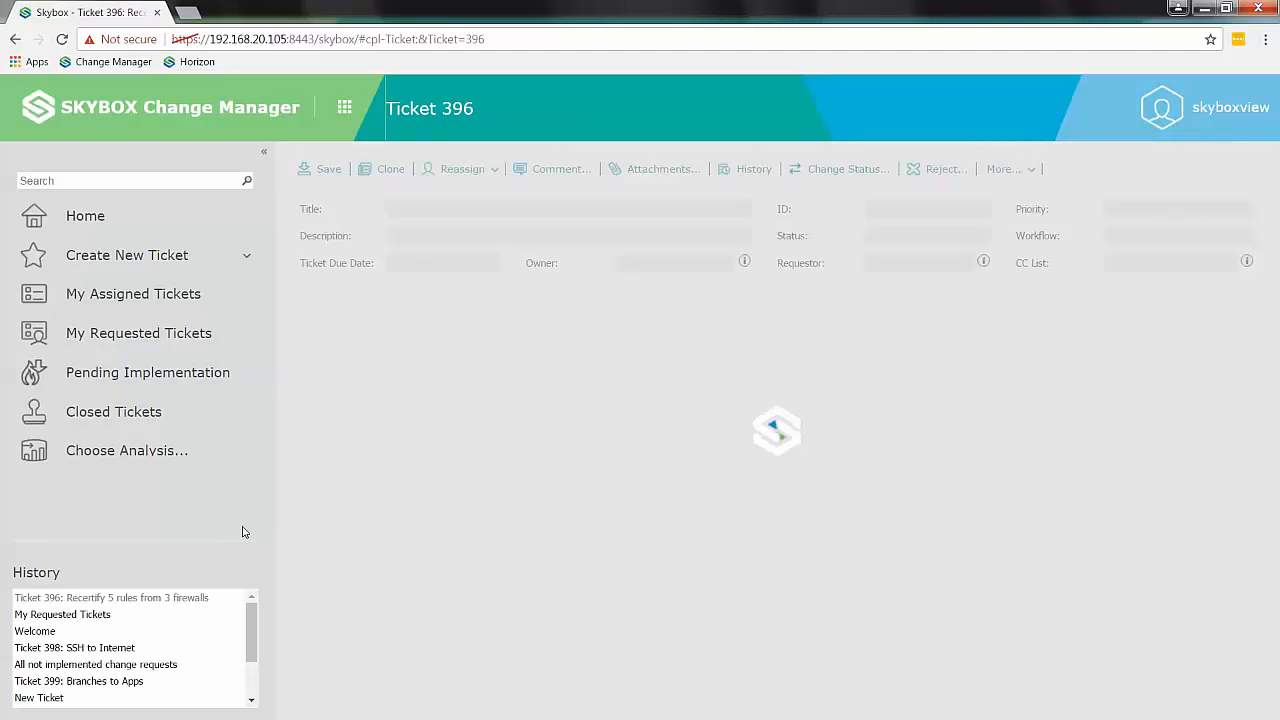